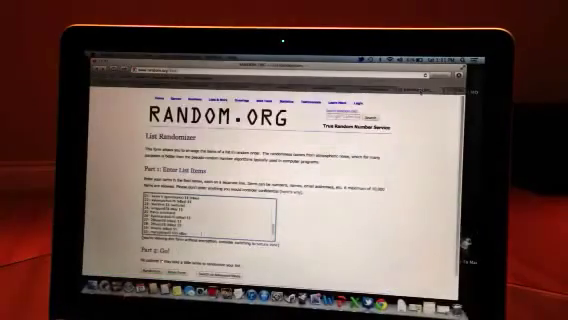
scroll(216, 219, "down", 2)
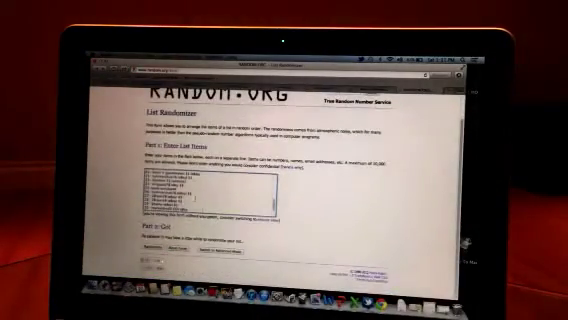
scroll(216, 219, "up", 2)
scroll(270, 180, "up", 1)
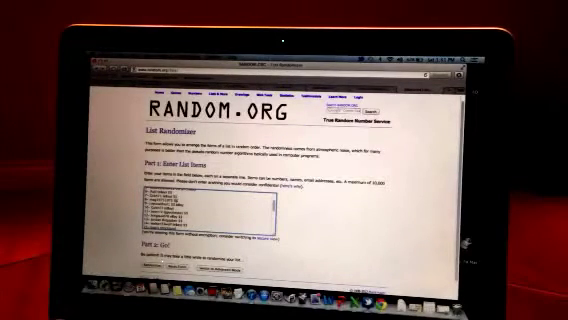
key("super+v")
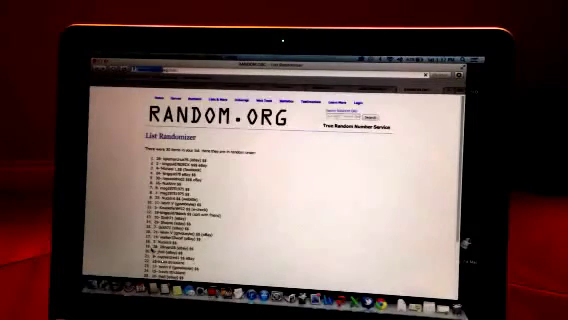
scroll(280, 180, "down", 10)
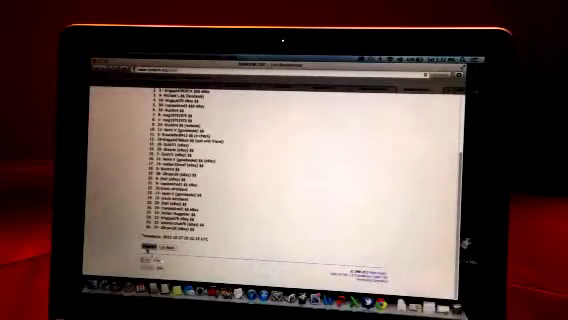
- Randomize the 30-name list and reshuffle it for a third randomization
left_click(150, 248)
scroll(280, 180, "down", 3)
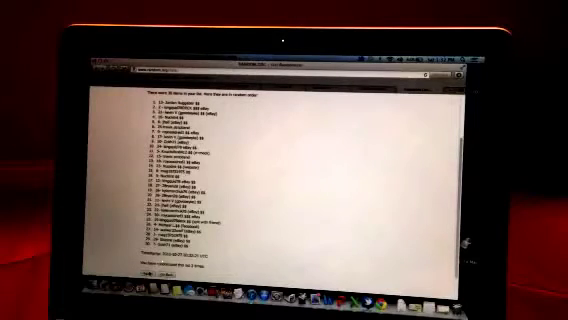
left_click(150, 273)
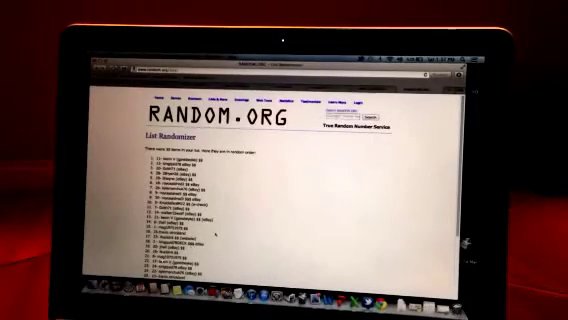
scroll(237, 228, "down", 5)
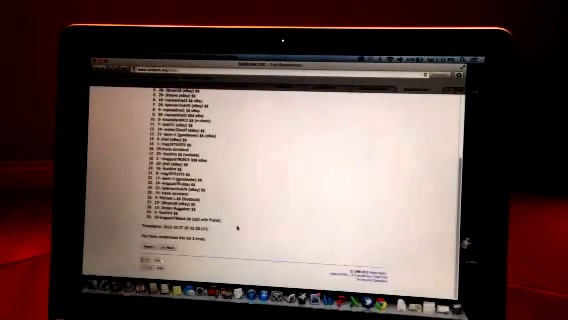